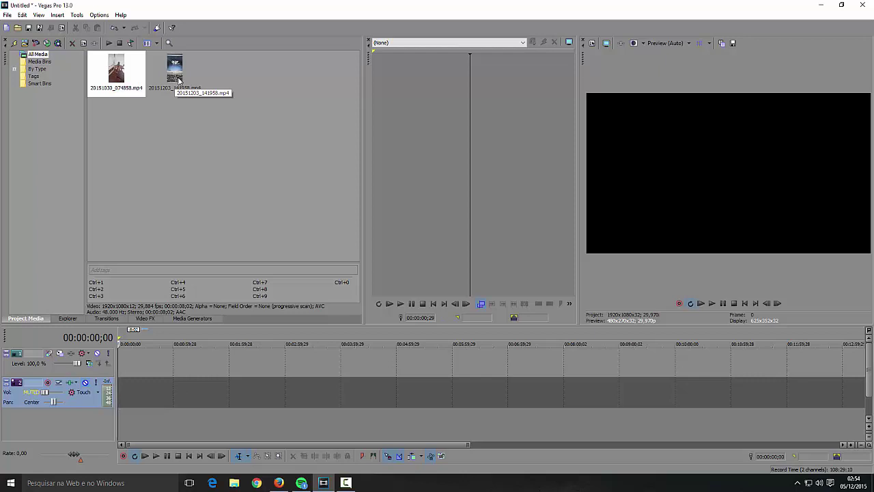
Add 20151203_141958.mp4 to the timeline, keeping current project settings, and move the cursor to 00:12:11;23.
double_click(179, 80)
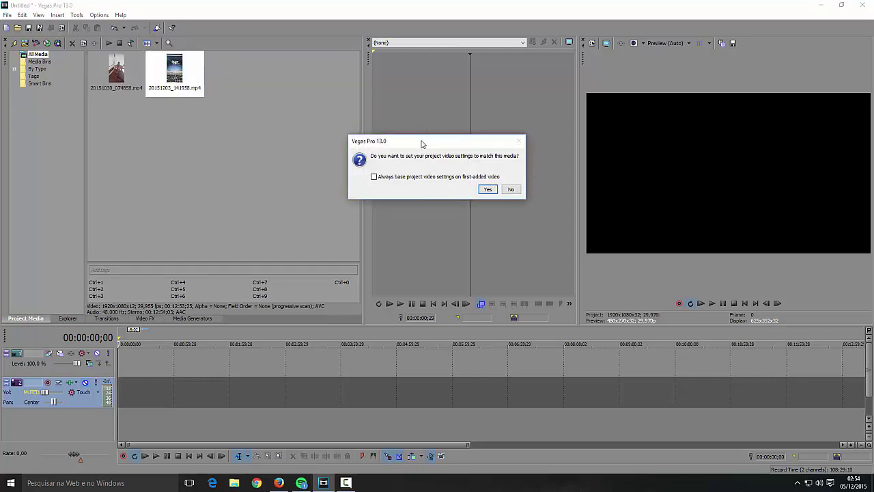
left_click_drag(421, 141, 395, 153)
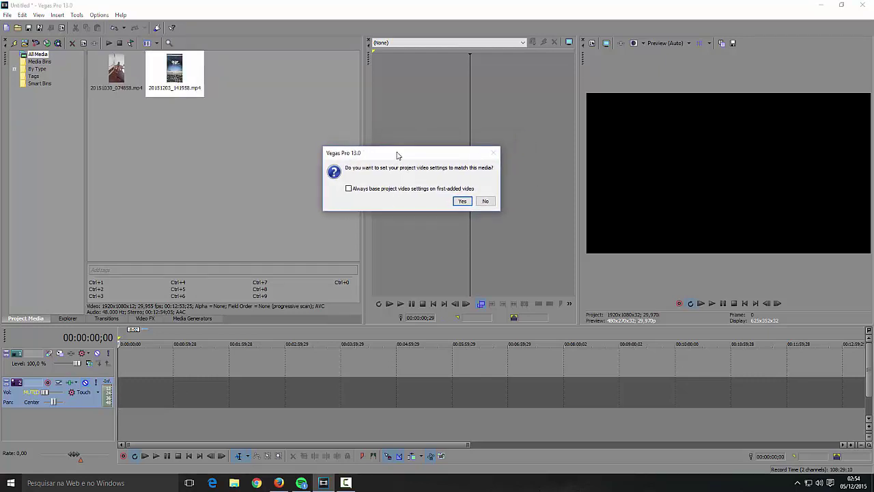
left_click(485, 202)
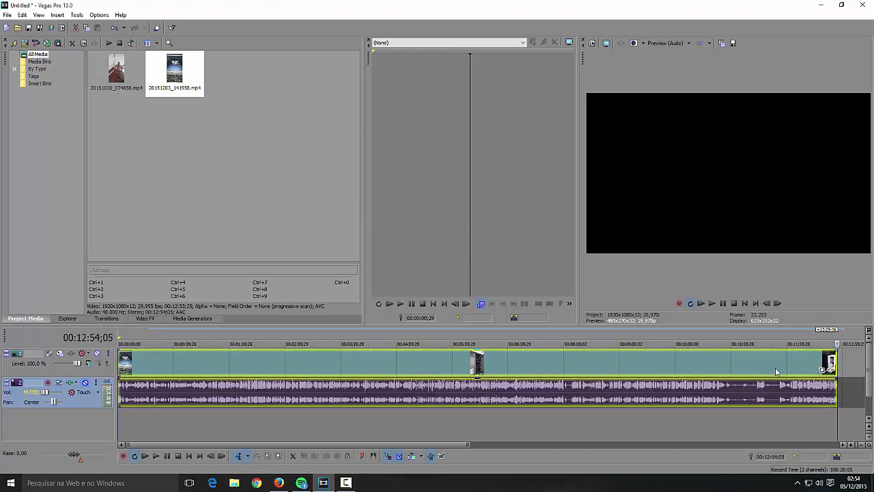
left_click(797, 360)
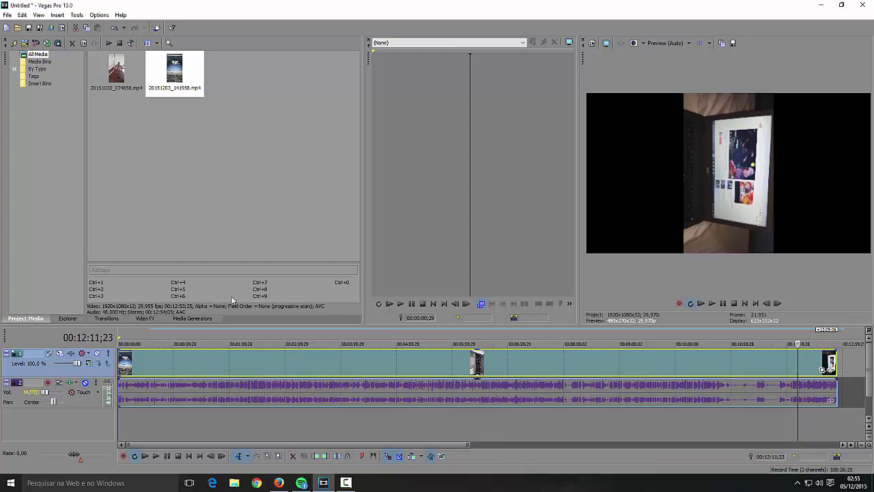
In Track 1's Track Motion, set the rotation angle to 90, then change it to 270 degrees.
left_click(60, 353)
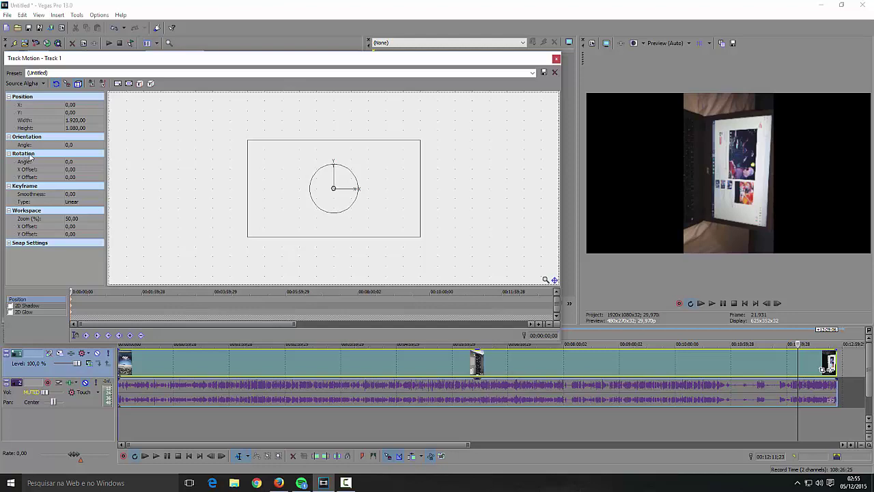
left_click(67, 161)
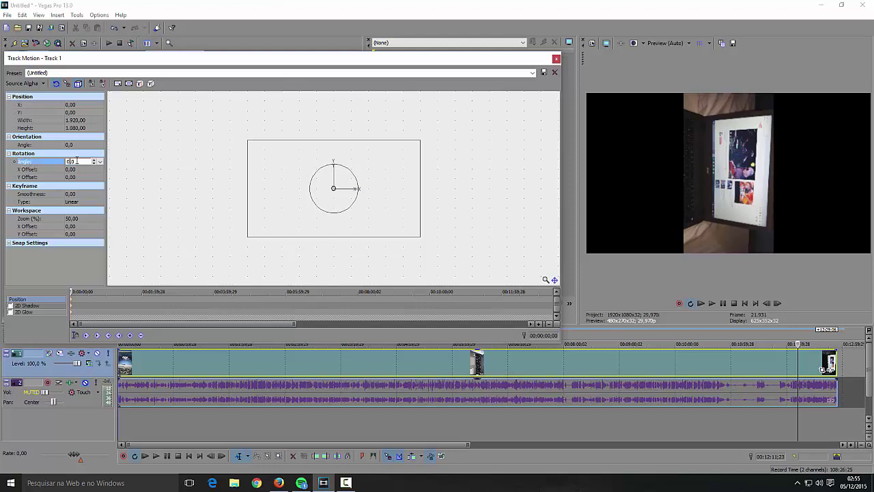
left_click_drag(78, 161, 61, 164)
type("90")
key("Return")
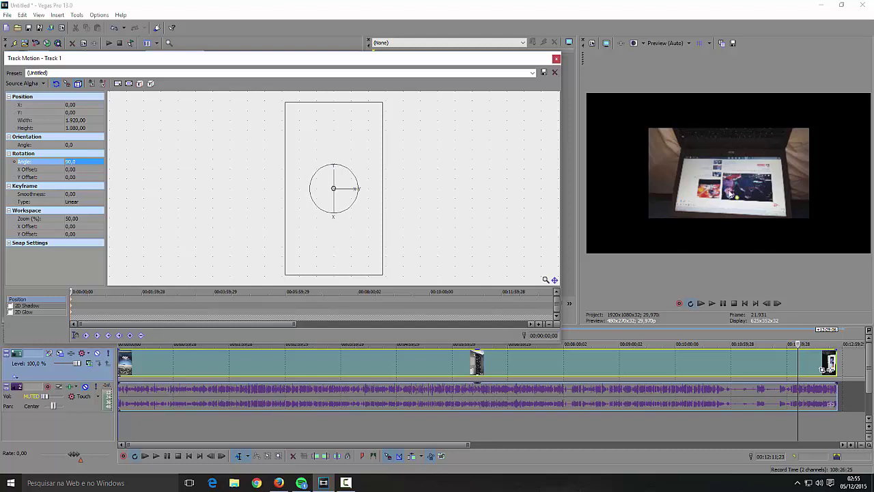
left_click(80, 161)
type("270")
key("Return")
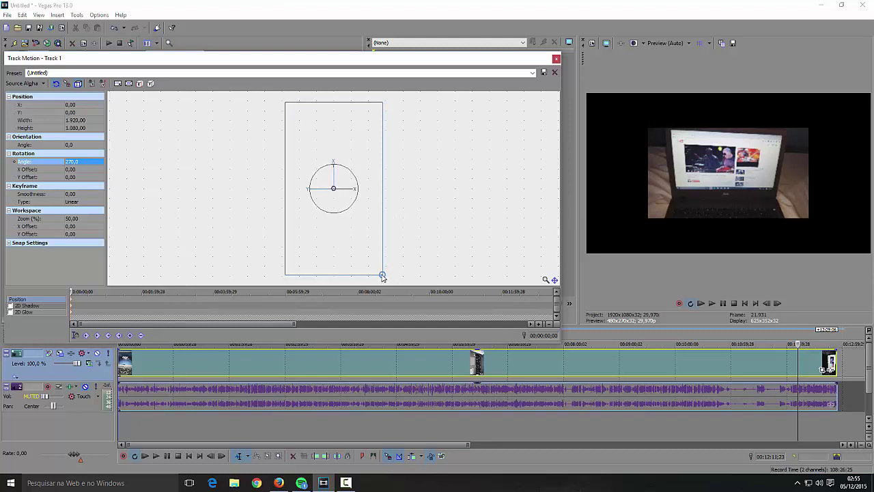
Enlarge the rotated video frame until it covers the whole preview, then close Track Motion.
left_click_drag(383, 276, 404, 305)
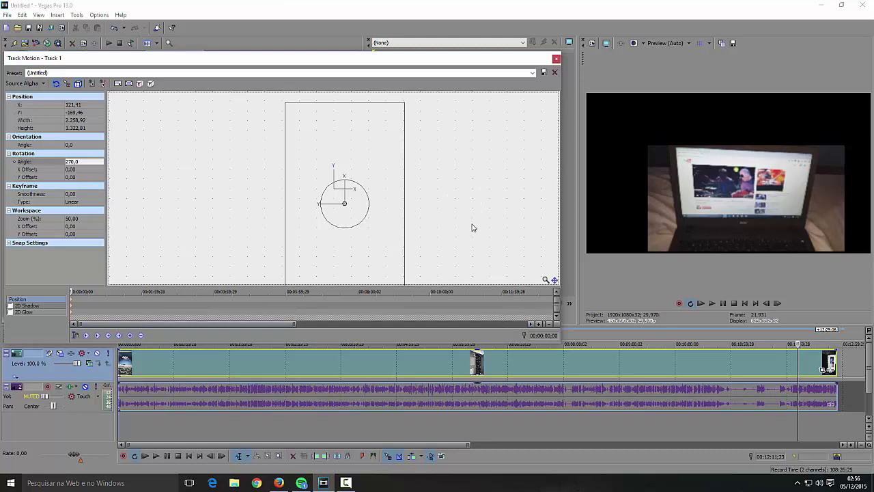
scroll(461, 206, "down", 3)
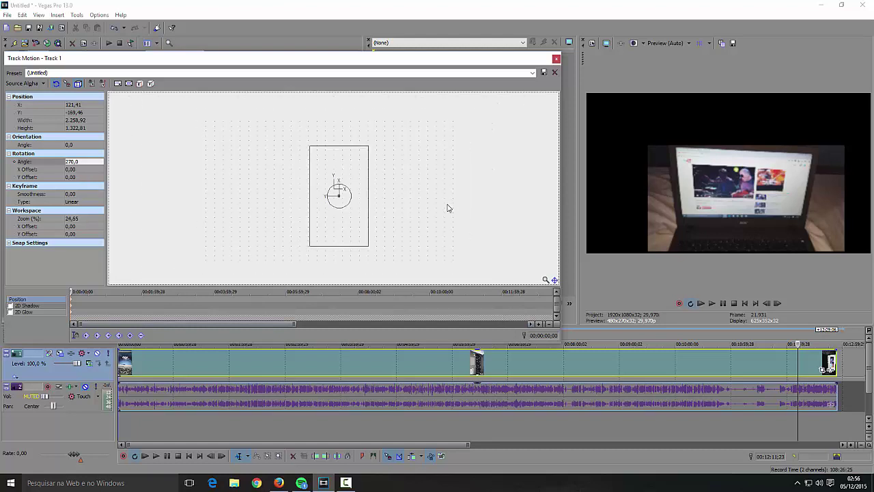
scroll(447, 207, "down", 1)
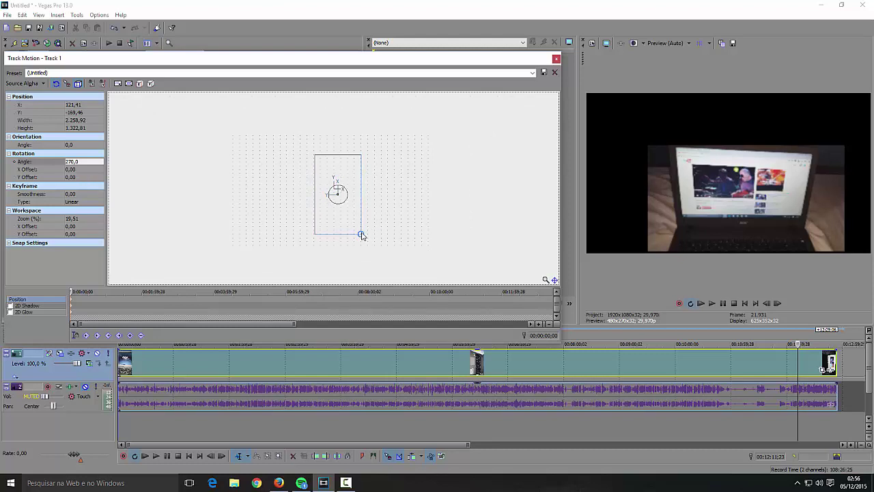
mouse_move(361, 235)
left_mouse_down()
mouse_move(374, 242)
mouse_move(341, 214)
mouse_move(345, 207)
mouse_move(339, 214)
mouse_move(367, 238)
mouse_move(353, 211)
mouse_move(366, 237)
mouse_move(349, 222)
mouse_move(367, 252)
mouse_move(356, 226)
left_mouse_up()
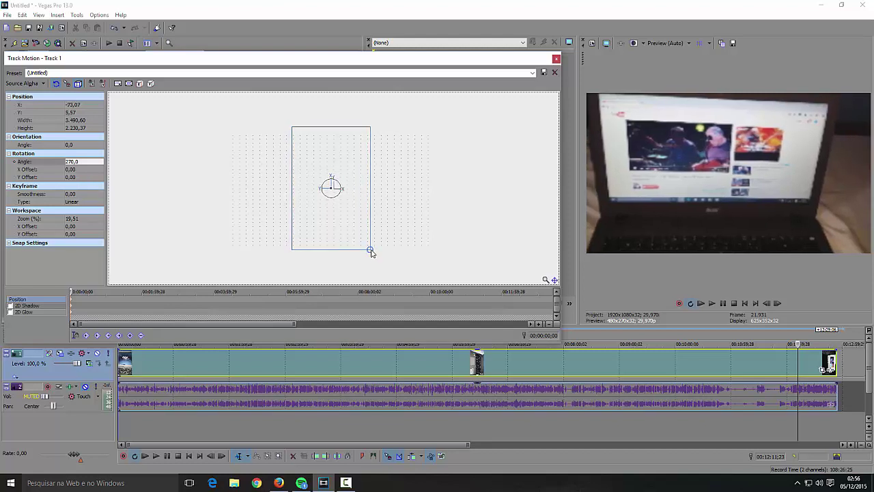
left_click_drag(370, 252, 368, 248)
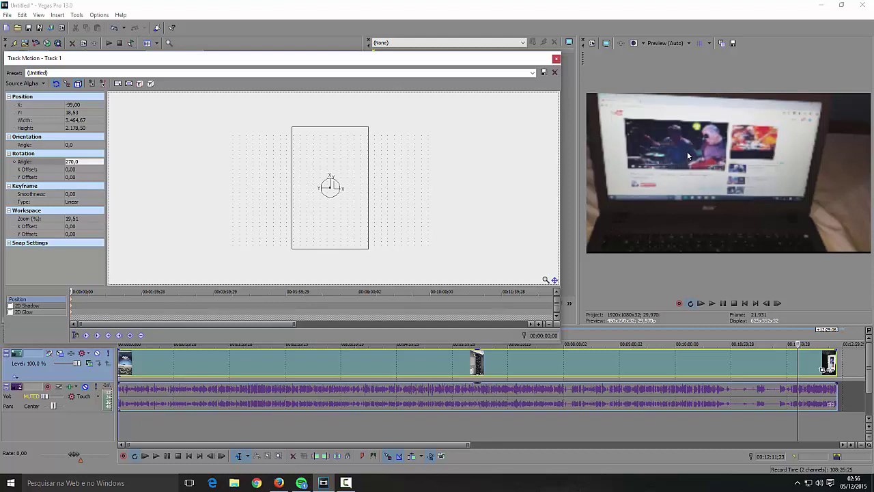
left_click(556, 59)
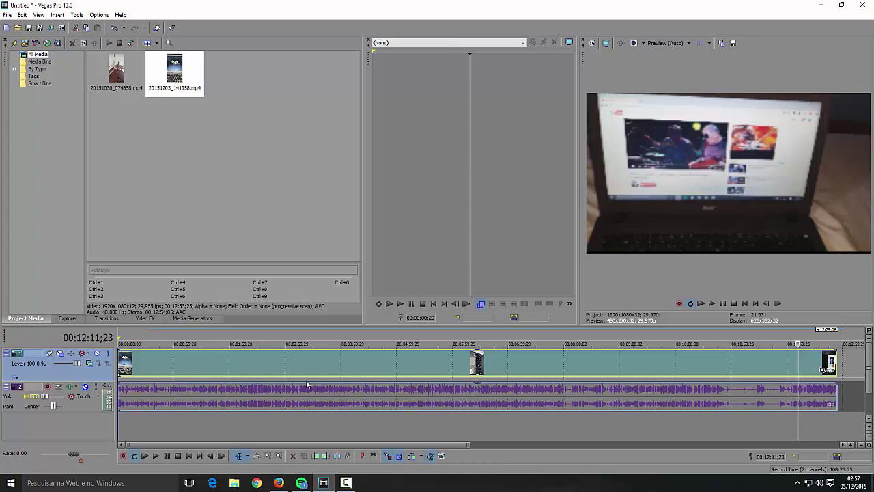
Delete the long clip from the timeline and add 20151030_074858.mp4, keeping current project settings.
right_click(177, 355)
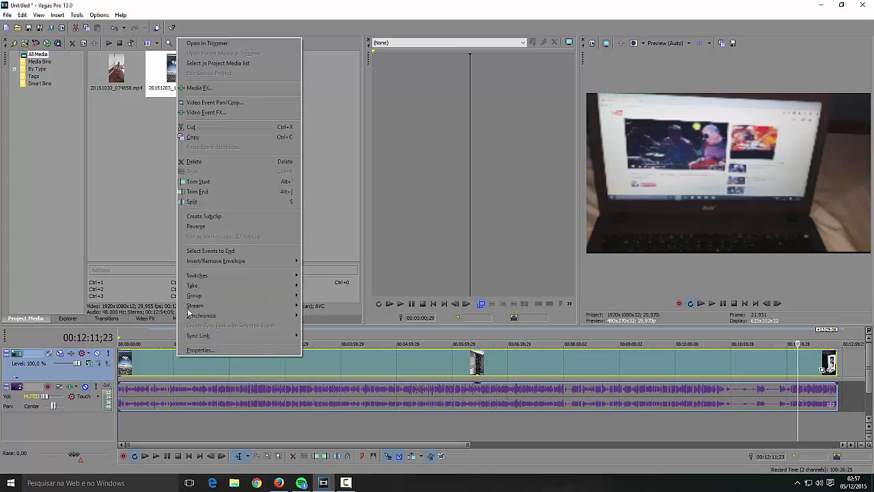
left_click(217, 161)
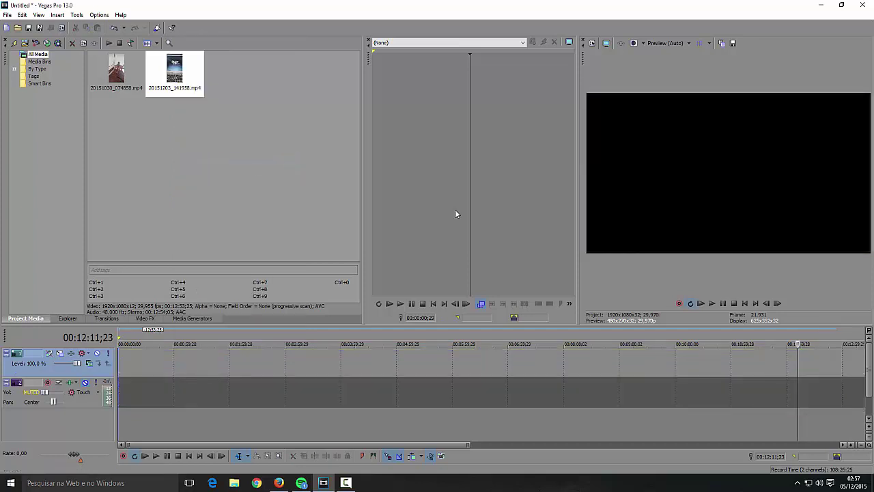
double_click(115, 78)
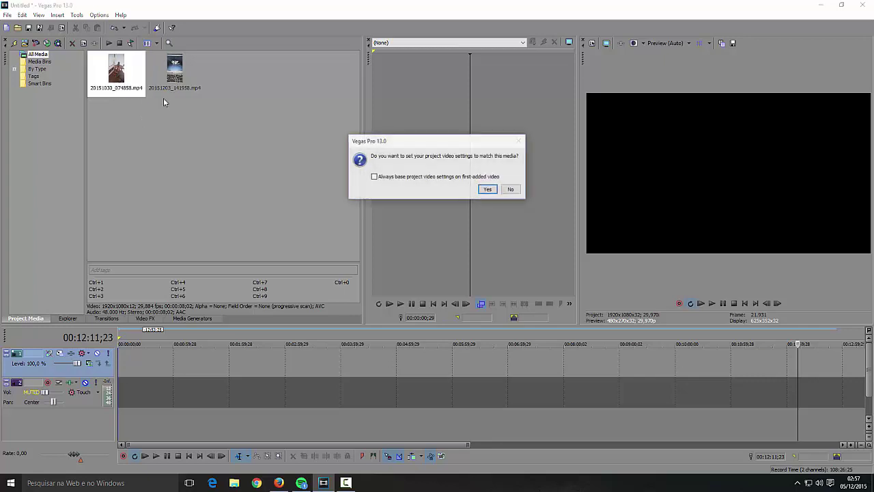
left_click(511, 190)
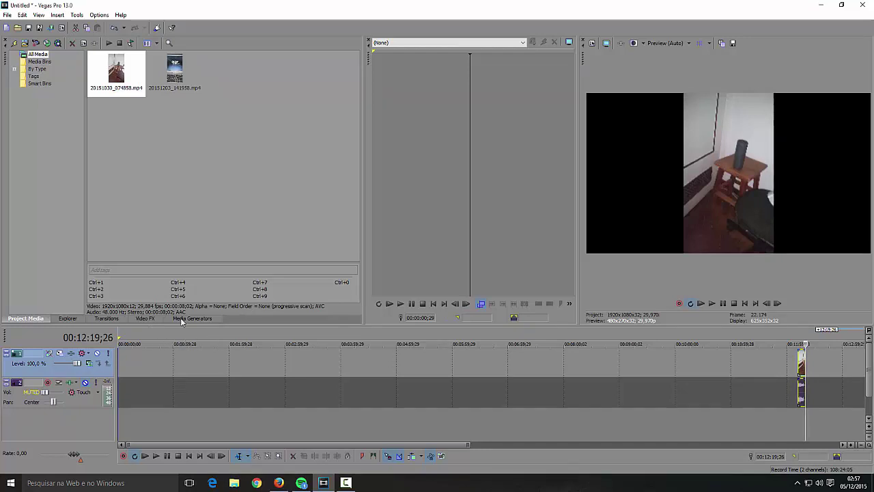
Stretch and reposition Track 1's motion frame to 6.232,92 by 1.123,58 so the room footage fills the preview.
left_click(60, 353)
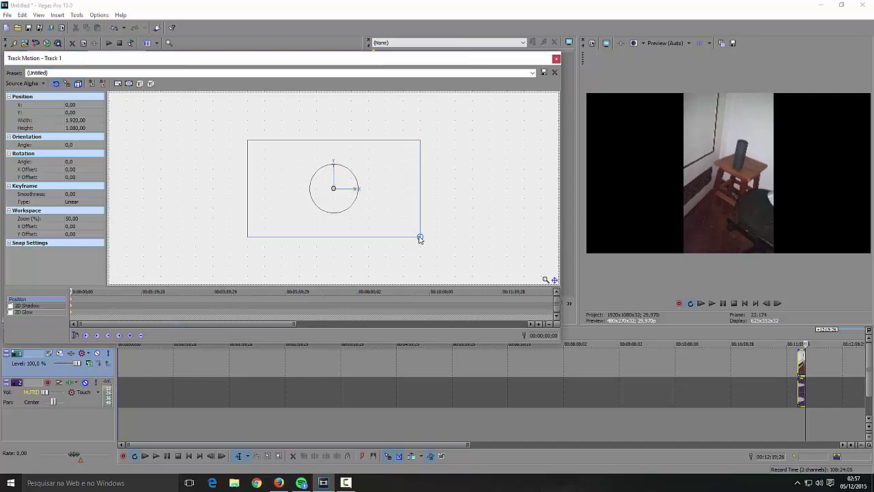
left_click_drag(419, 239, 521, 236)
left_click_drag(388, 209, 289, 191)
left_click_drag(366, 202, 541, 235)
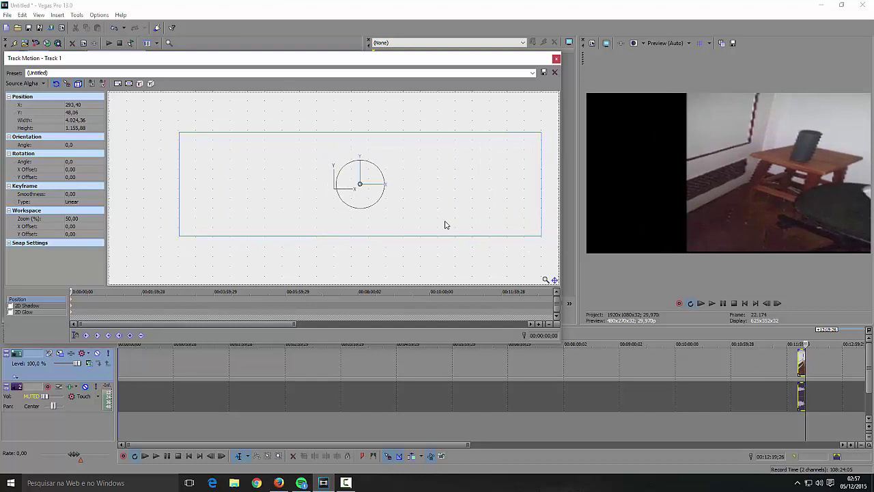
left_click_drag(444, 224, 426, 212)
left_click_drag(488, 229, 404, 207)
left_click_drag(375, 178, 397, 185)
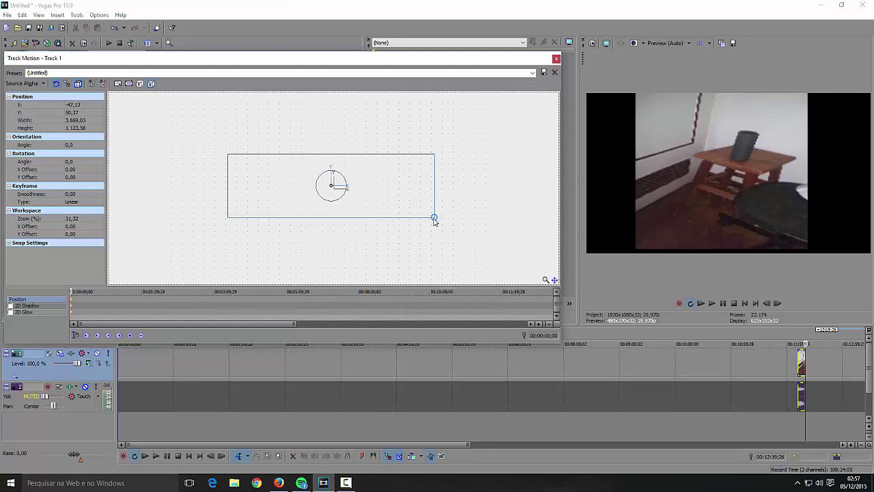
left_click_drag(434, 219, 513, 216)
left_click_drag(407, 197, 361, 196)
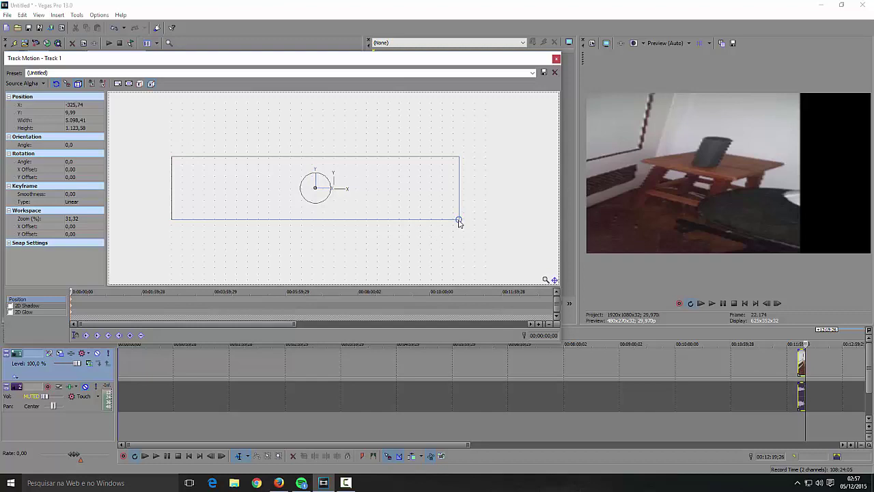
scroll(459, 222, "down", 4)
mouse_move(411, 209)
left_mouse_down()
mouse_move(470, 211)
mouse_move(417, 204)
mouse_move(446, 209)
mouse_move(428, 207)
left_mouse_up()
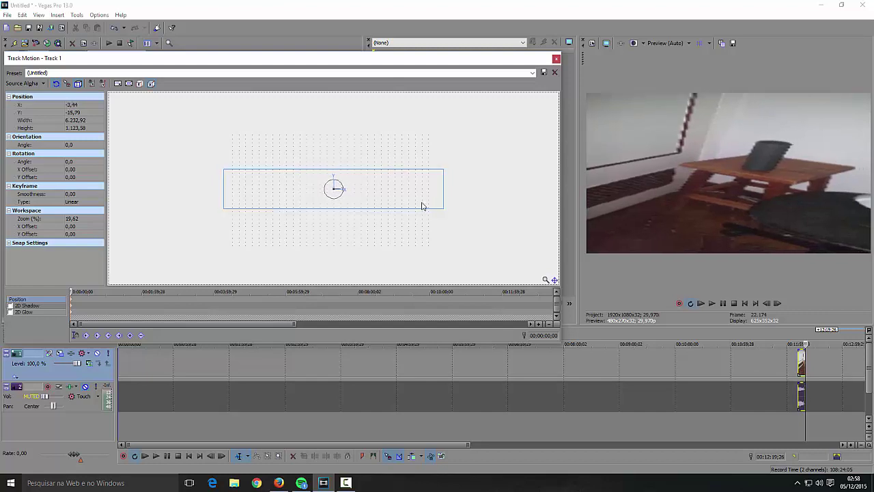
Close Track Motion and play the clip from around 00:12:11 to confirm it fills the frame.
left_click(556, 59)
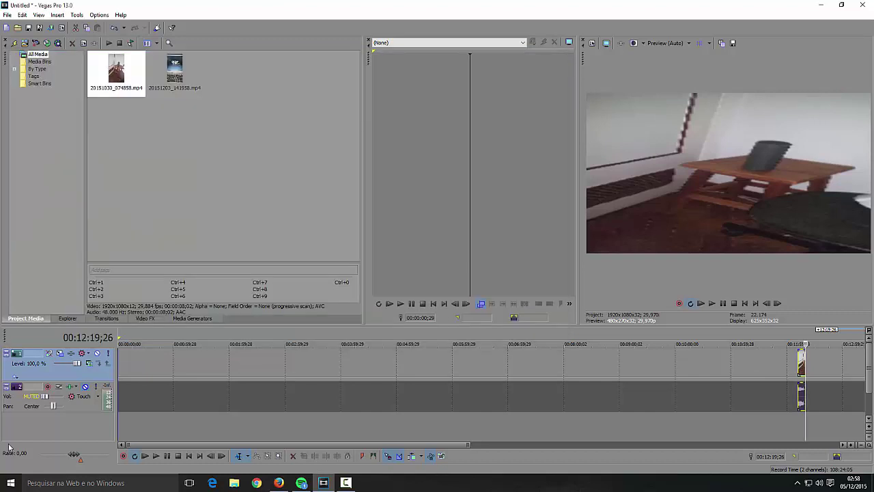
left_click(79, 405, "ctrl")
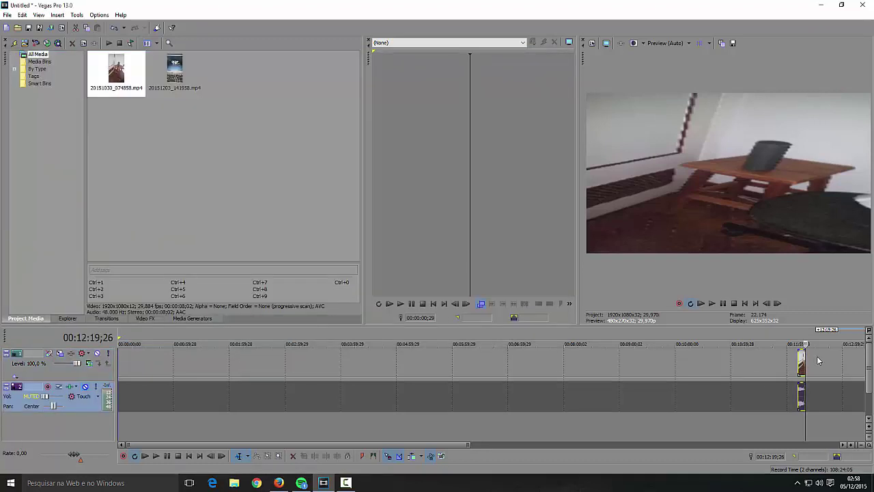
left_click(797, 337)
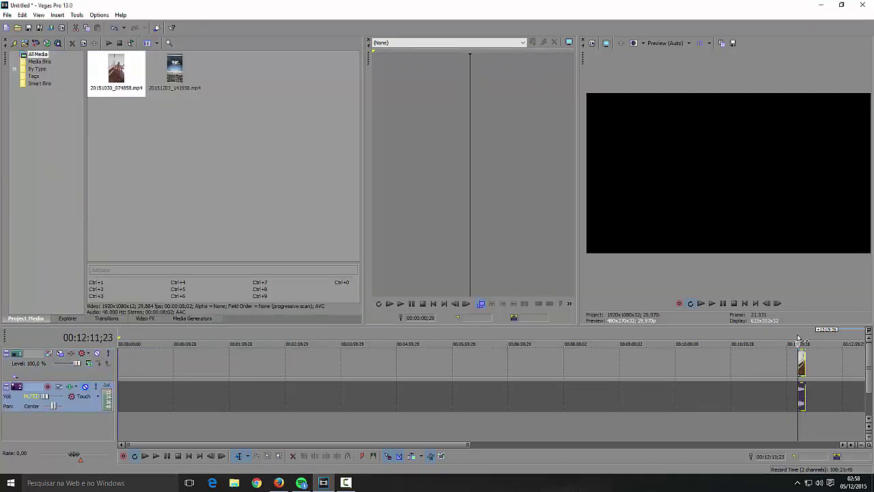
left_click(711, 304)
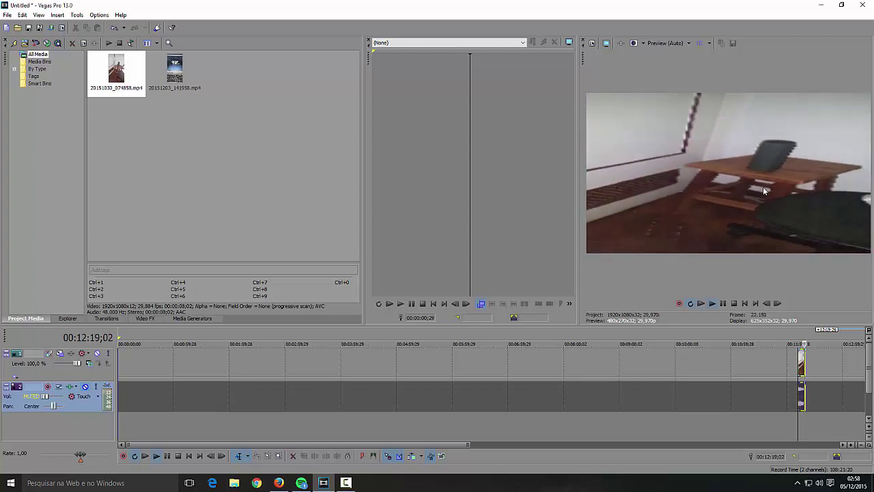
left_click(802, 336)
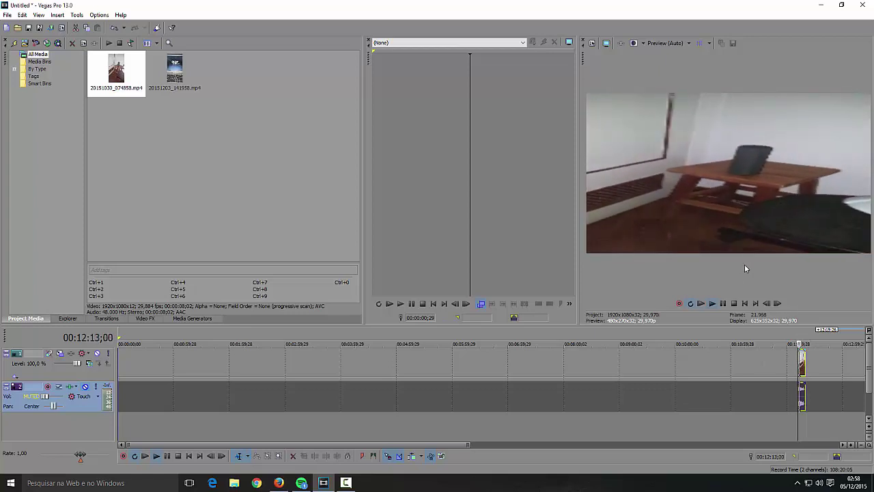